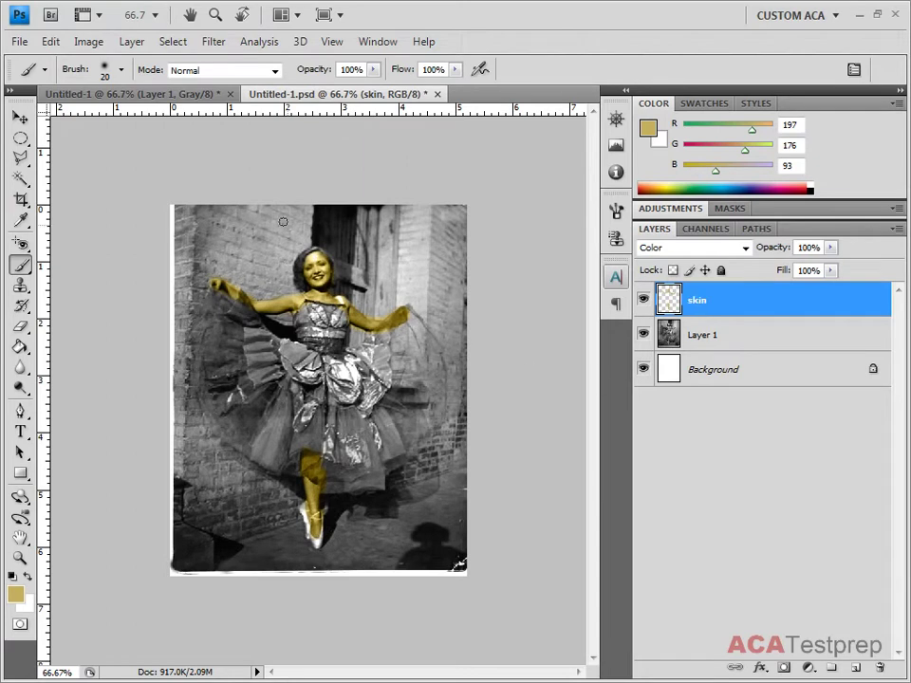
- Apply a Hue/Saturation adjustment to the skin layer with Hue -13 and Saturation -39
left_click(88, 41)
mouse_move(105, 87)
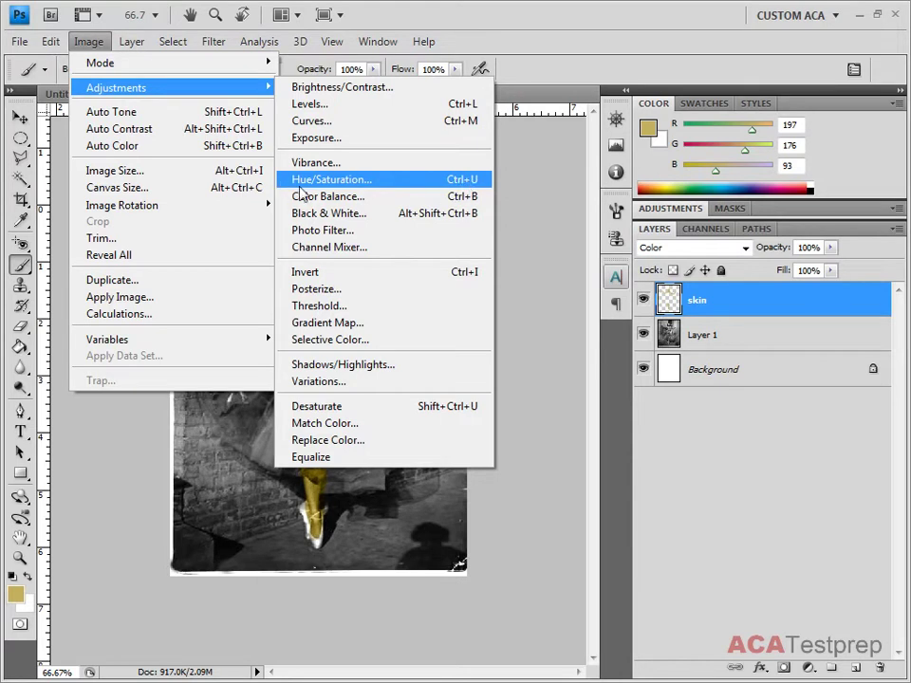
left_click(507, 190)
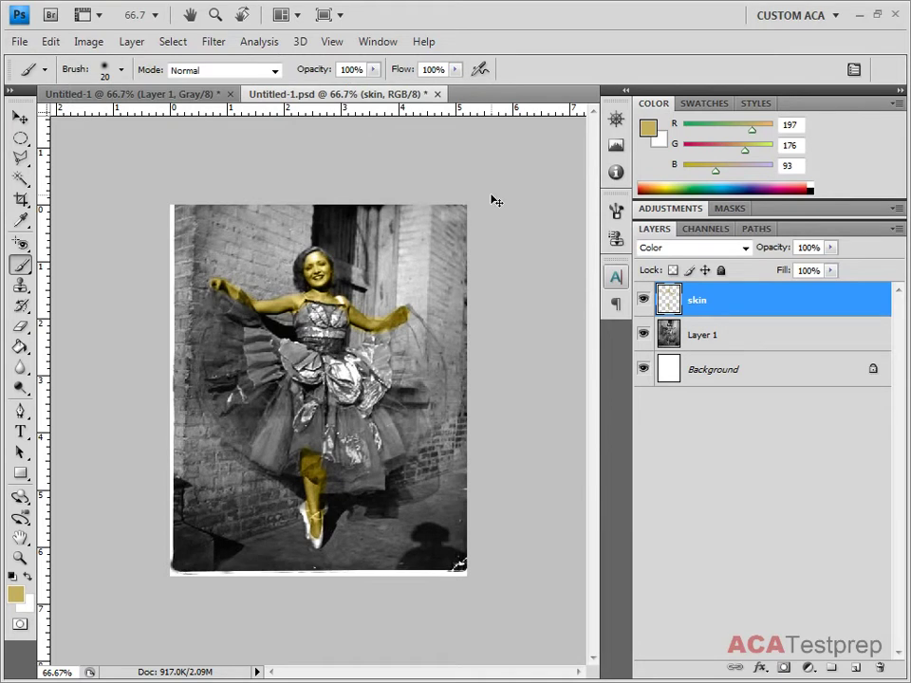
key("ctrl+u")
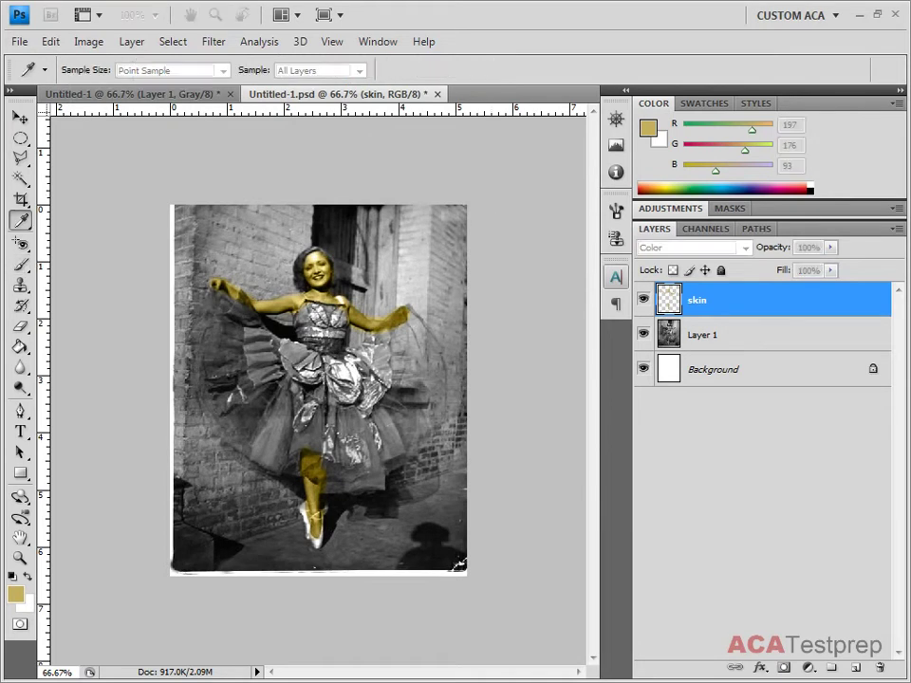
left_click_drag(351, 166, 707, 156)
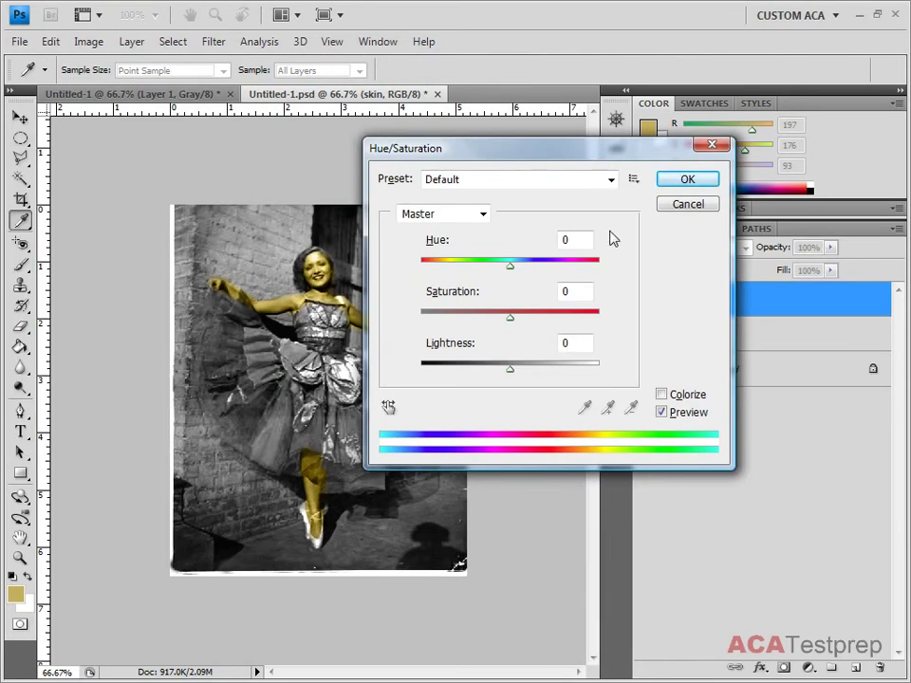
left_click_drag(519, 150, 583, 102)
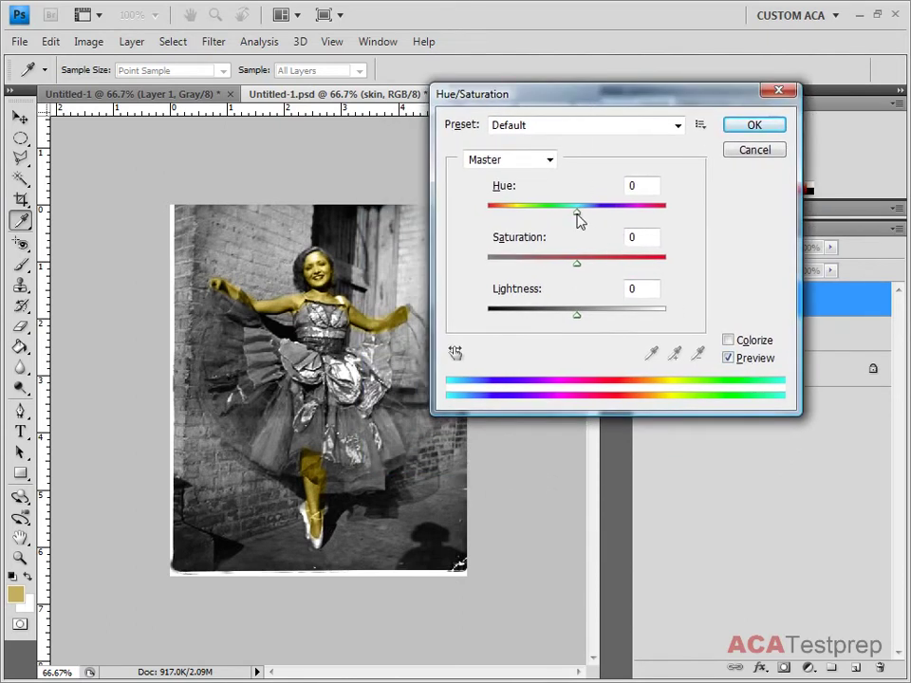
mouse_move(577, 213)
left_mouse_down()
mouse_move(479, 228)
mouse_move(518, 218)
mouse_move(662, 218)
mouse_move(557, 216)
mouse_move(572, 215)
mouse_move(565, 218)
left_mouse_up()
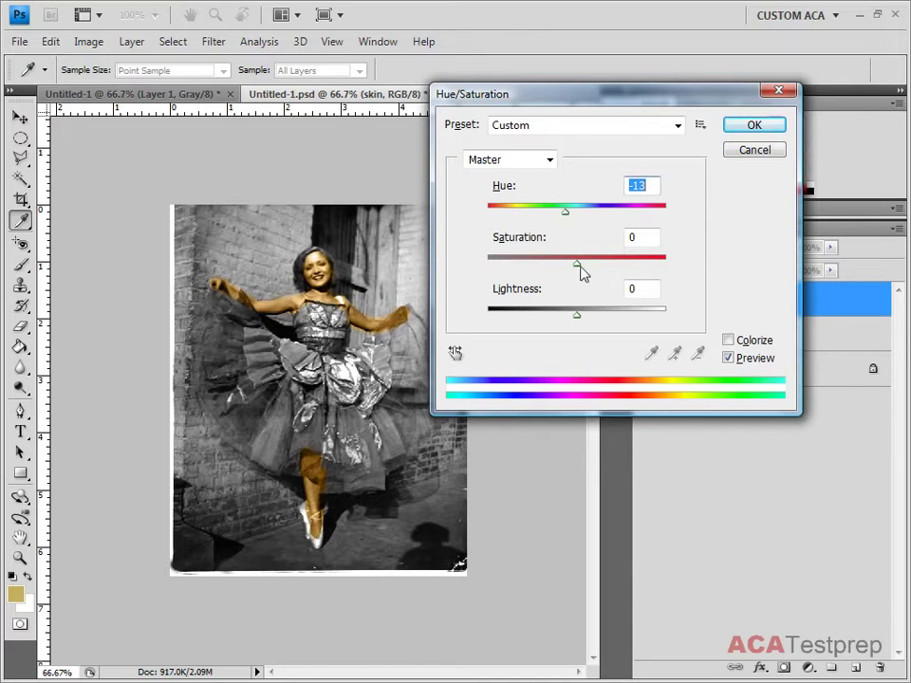
left_click_drag(577, 269, 555, 272)
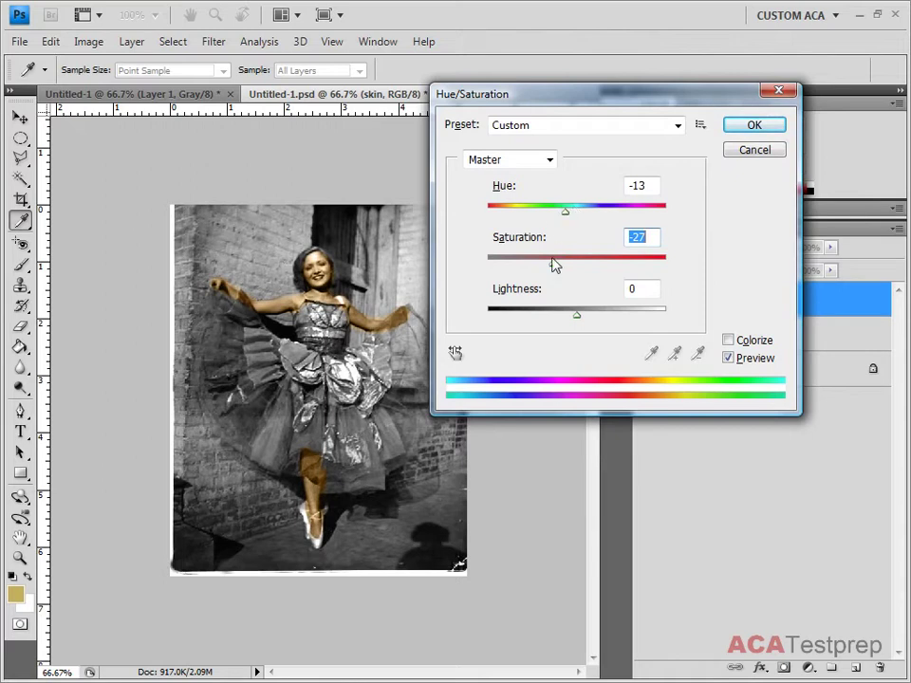
mouse_move(555, 264)
left_mouse_down()
mouse_move(526, 266)
mouse_move(564, 269)
mouse_move(545, 272)
left_mouse_up()
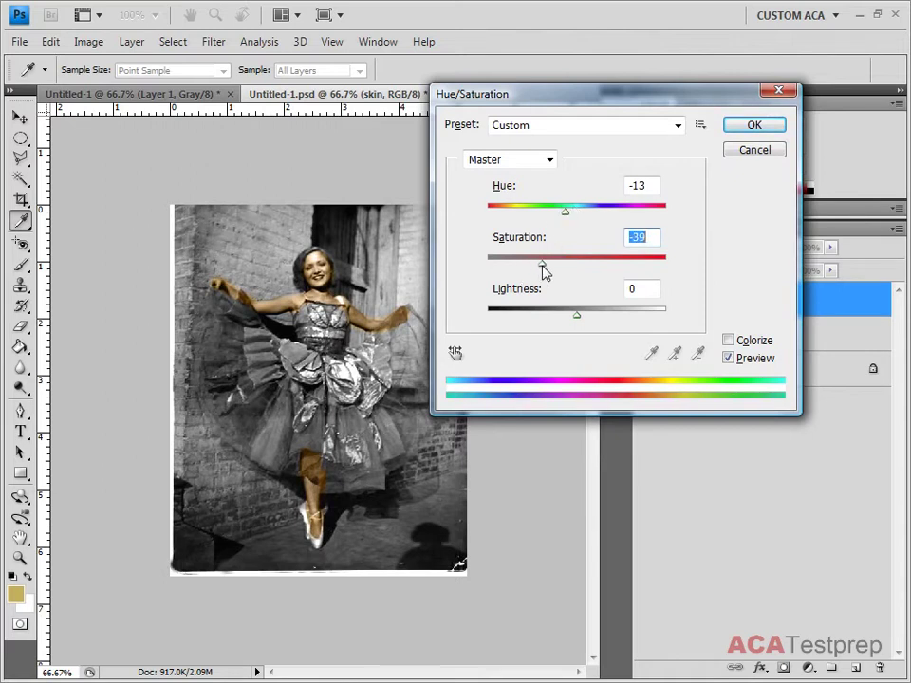
left_click(765, 127)
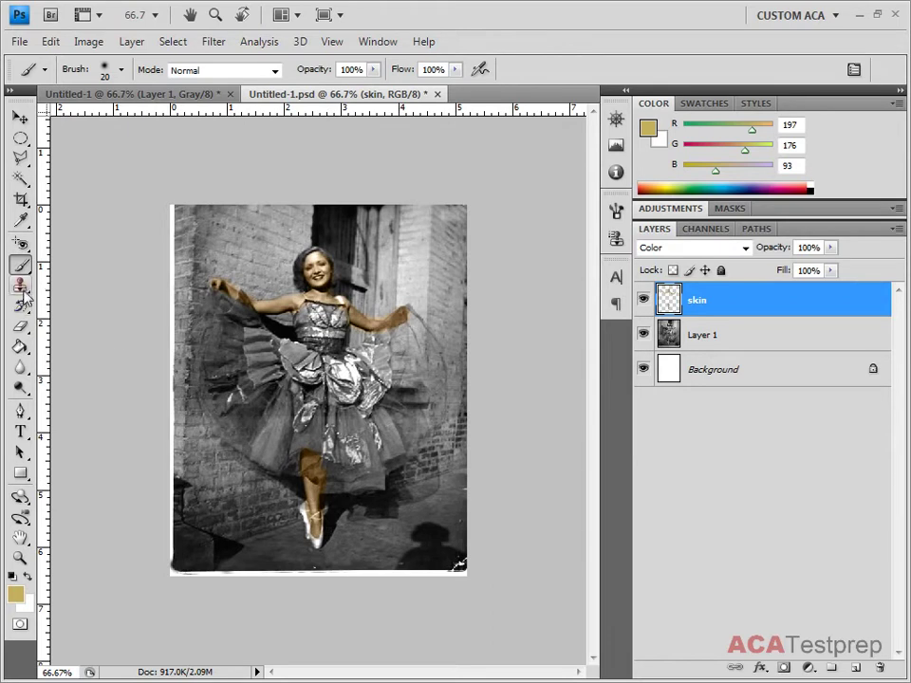
- Switch to the Eraser, try a 31 px hard tip, and settle on the soft 21 px brush preset
left_click(20, 325)
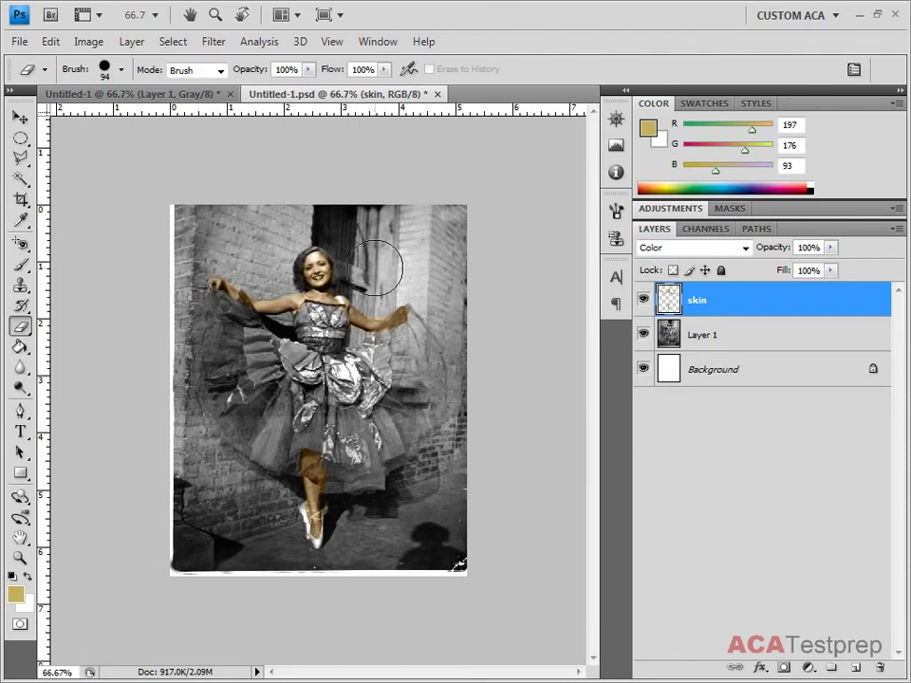
left_click(120, 69)
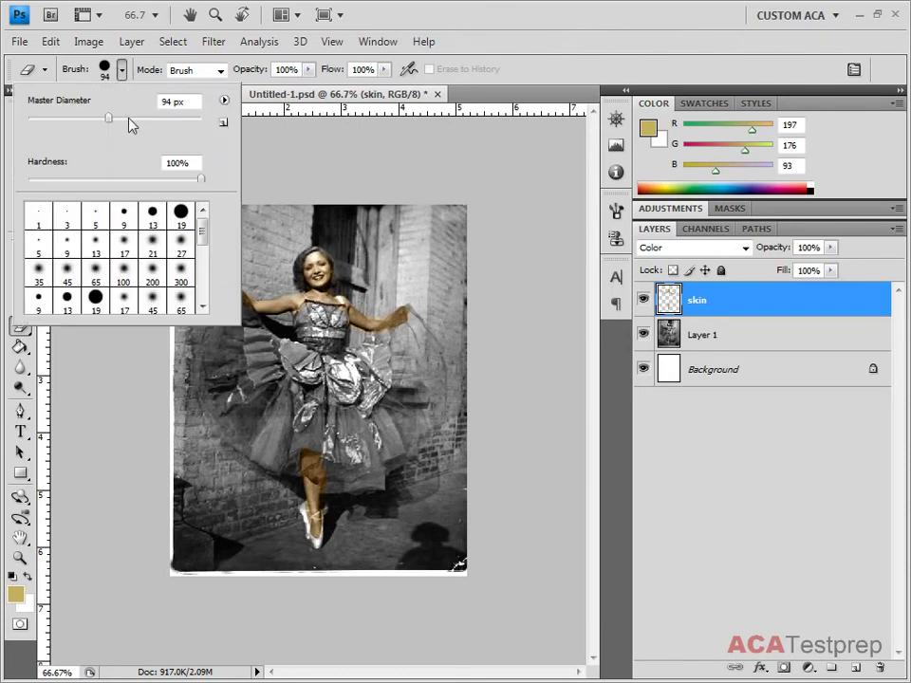
left_click_drag(111, 124, 55, 121)
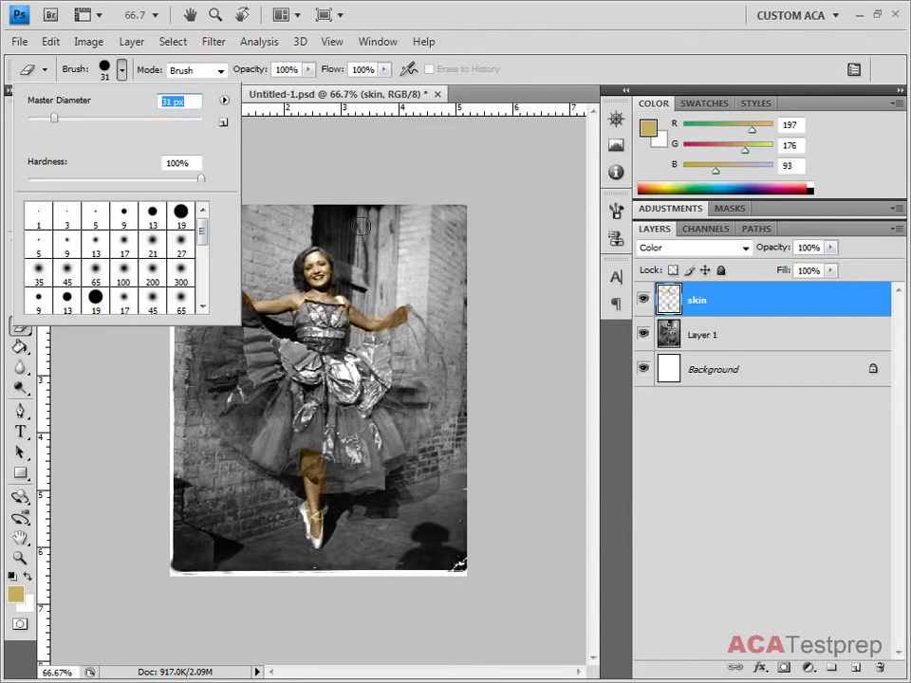
key("Return")
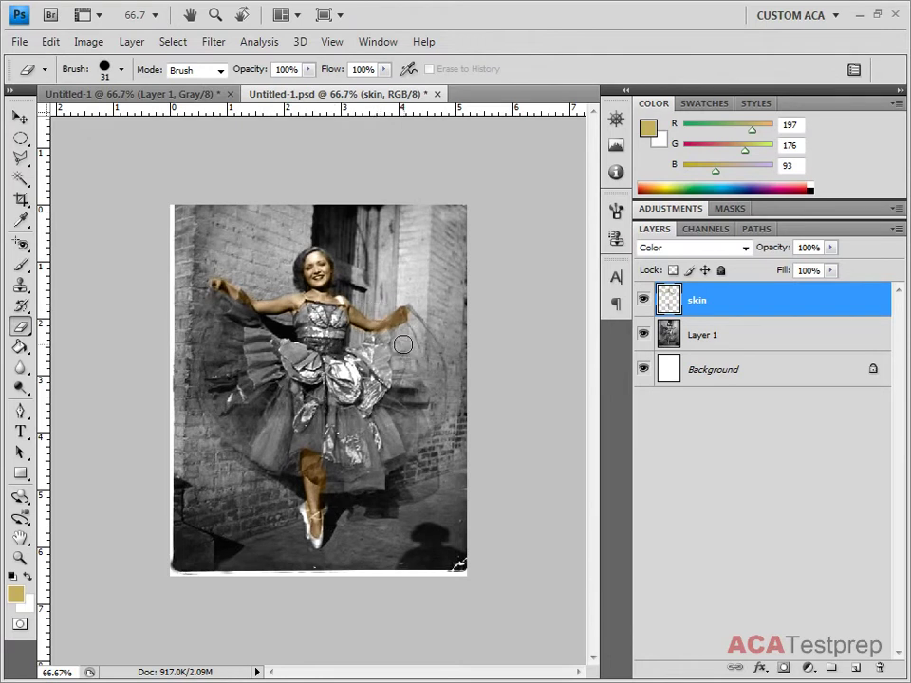
left_click(121, 69)
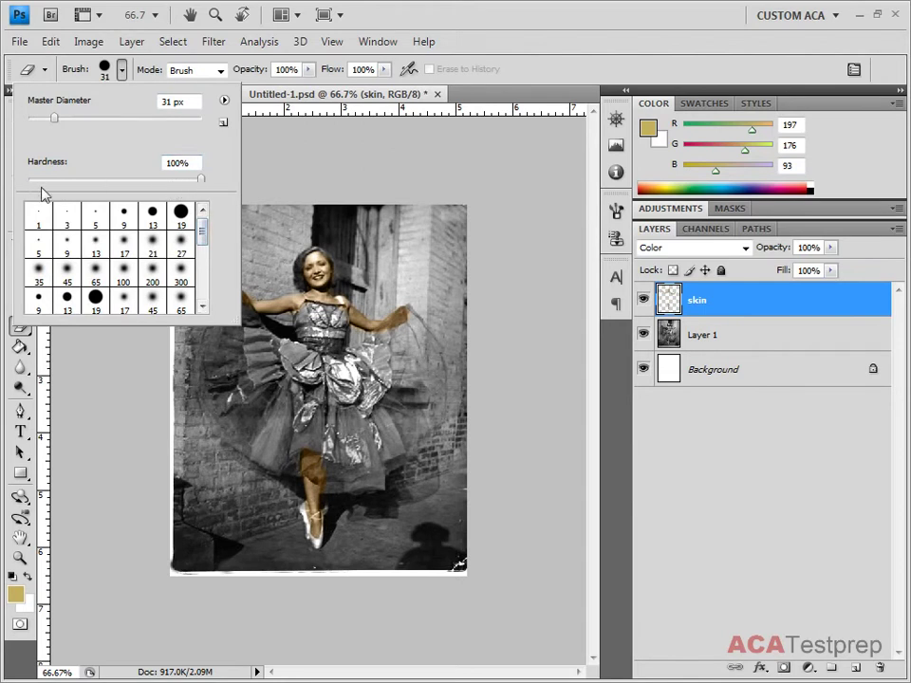
left_click(152, 245)
key("Return")
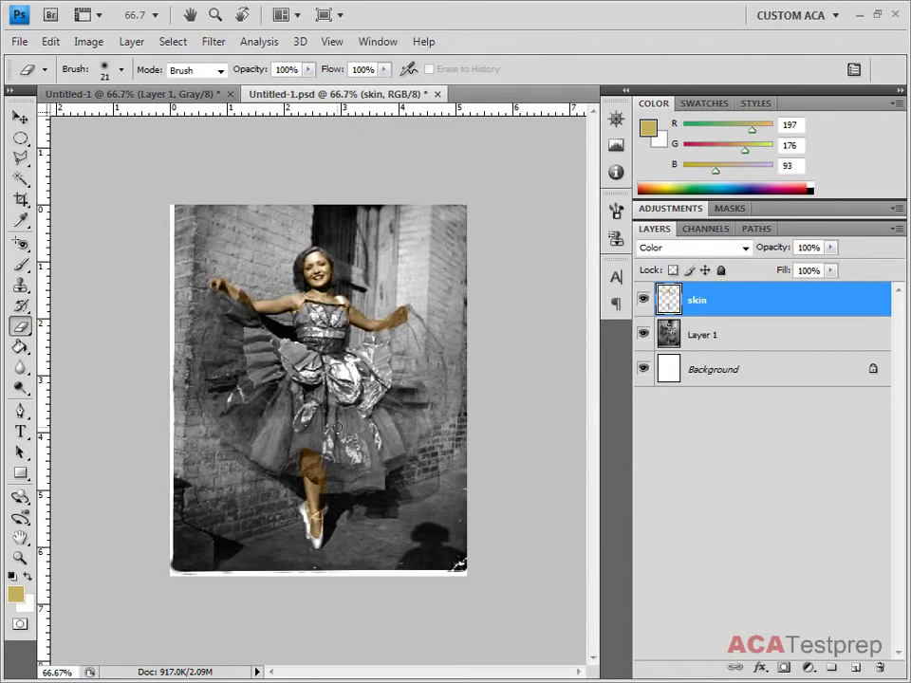
- Erase the excess skin tint over the upper leg with a soft 100 px eraser, and reduce the eraser to the soft 17 px preset
left_click(121, 70)
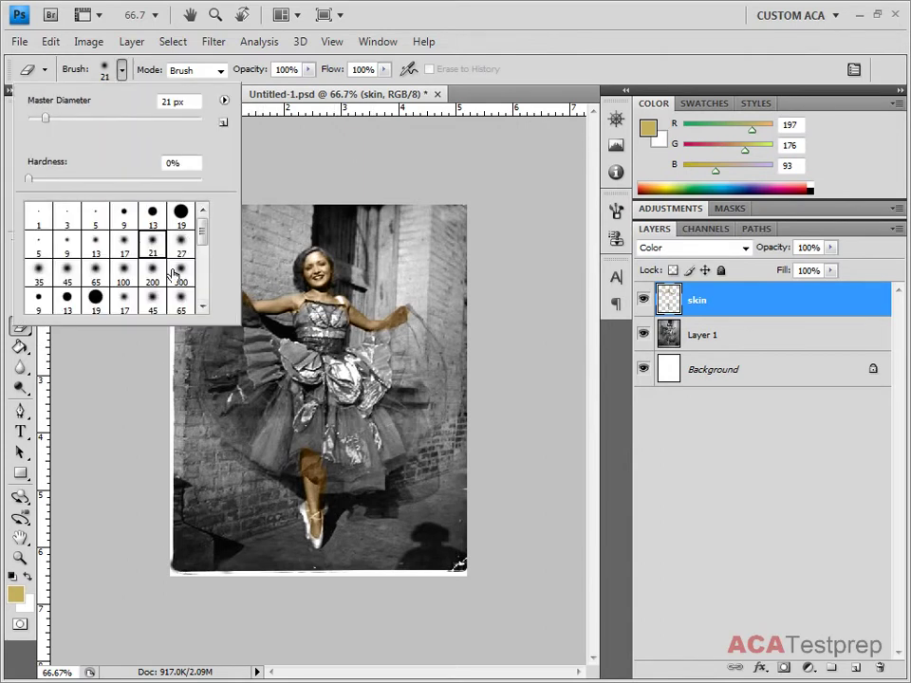
left_click(124, 273)
left_click(270, 286)
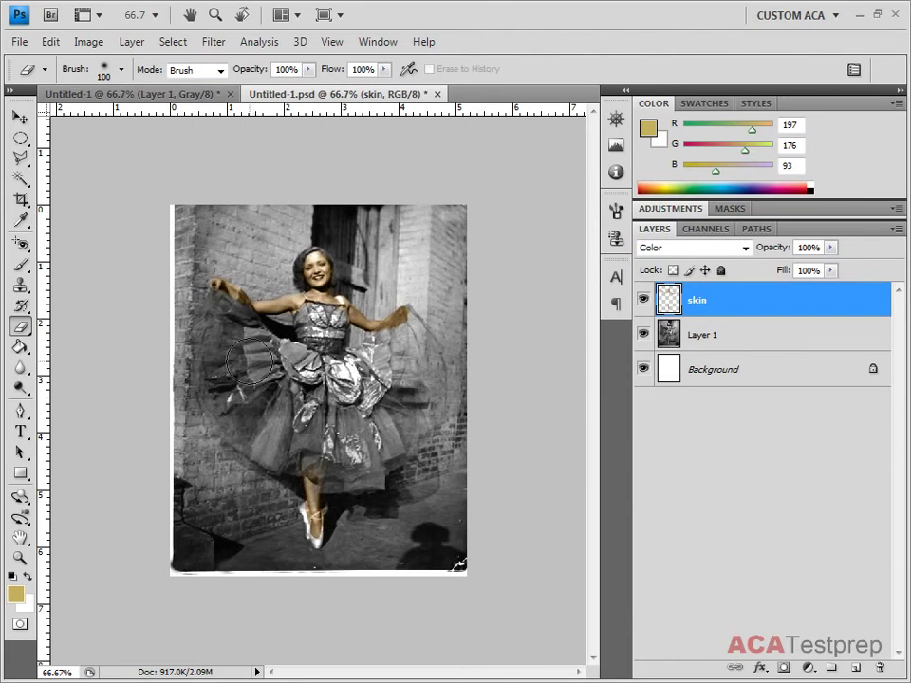
left_click(120, 69)
left_click(124, 246)
key("Return")
- Add a new layer above the skin layer and name it "red dress"
left_click(857, 670)
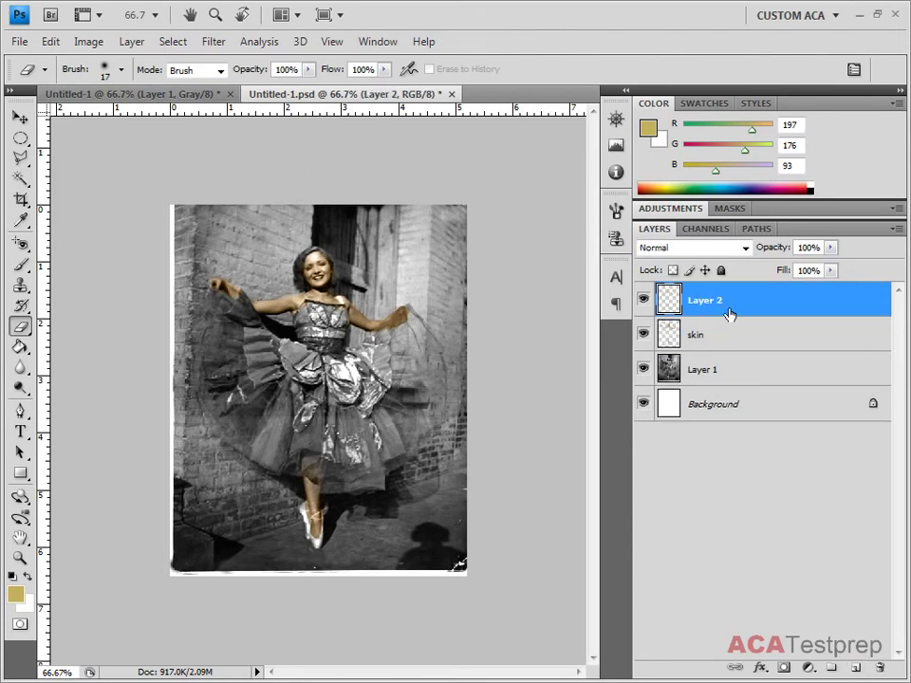
double_click(706, 301)
type("red dress")
key("Return")
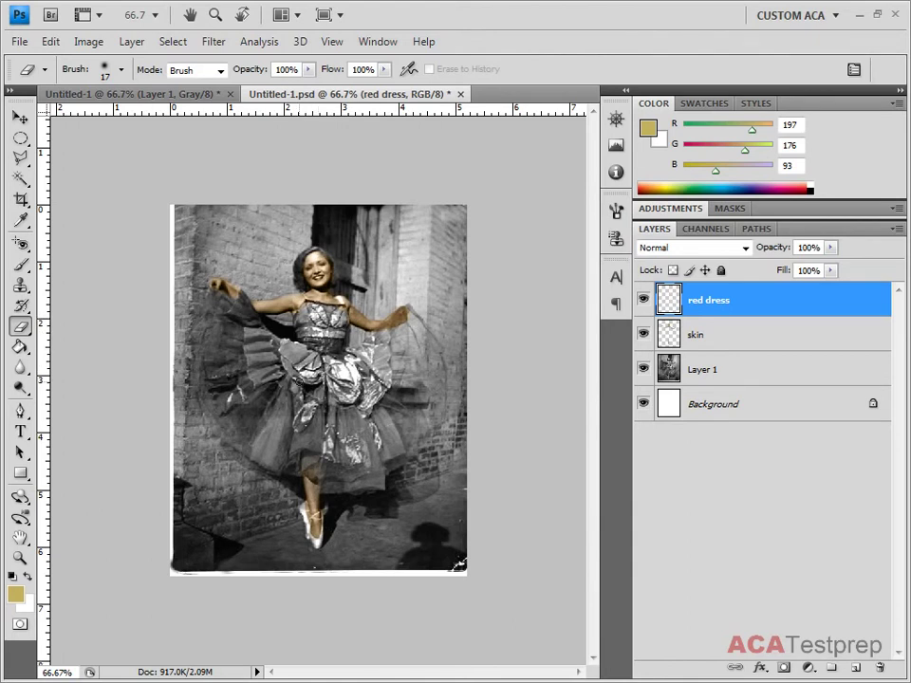
- Set the foreground color to a strong red, RGB 202, 3, 13
left_click(15, 594)
left_click(491, 247)
left_click_drag(516, 251, 515, 242)
left_click(485, 285)
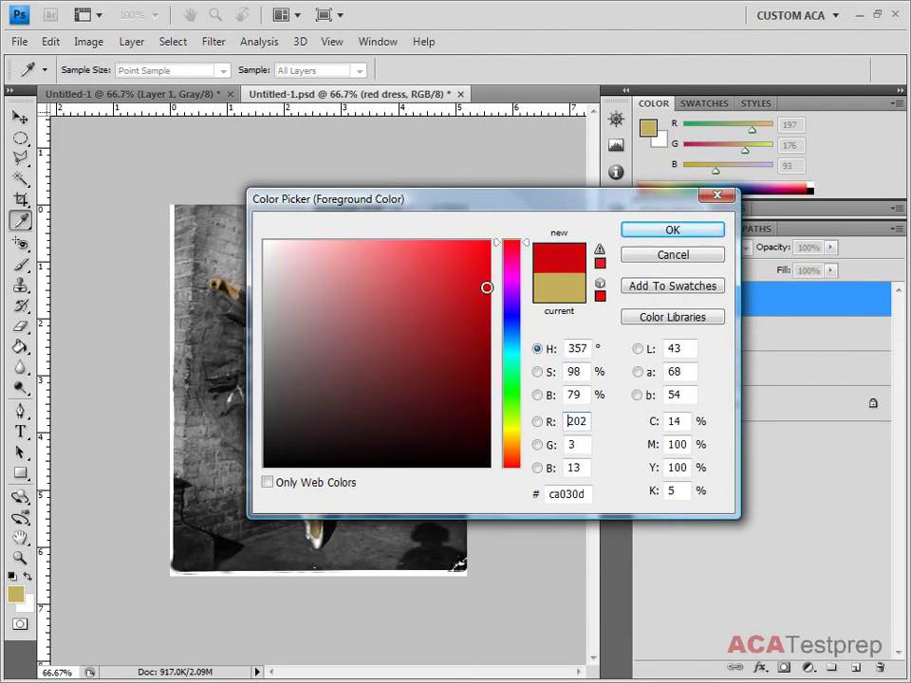
left_click(653, 232)
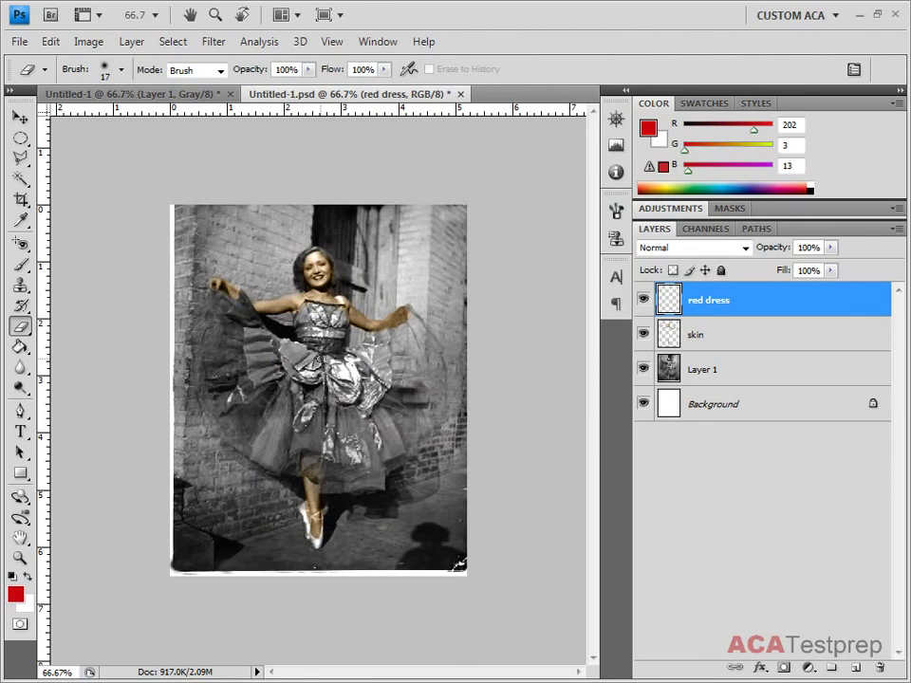
- Brush red over the large bow at the dress's waist and set the red dress layer's blend mode to Color
left_click(25, 268)
mouse_move(304, 357)
left_mouse_down()
mouse_move(285, 344)
mouse_move(296, 359)
mouse_move(285, 365)
mouse_move(294, 352)
mouse_move(305, 369)
left_mouse_up()
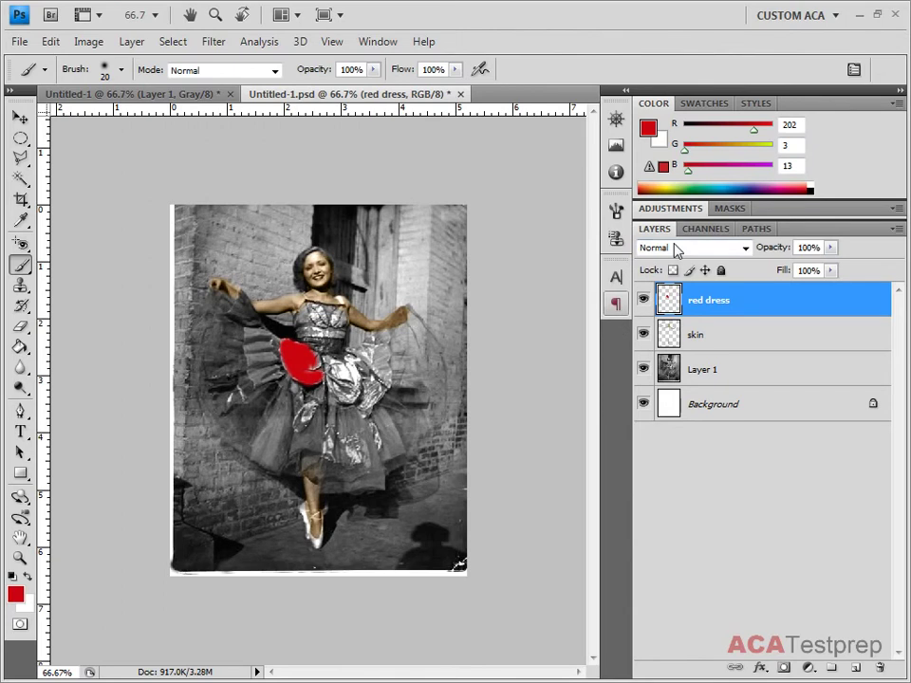
left_click(715, 249)
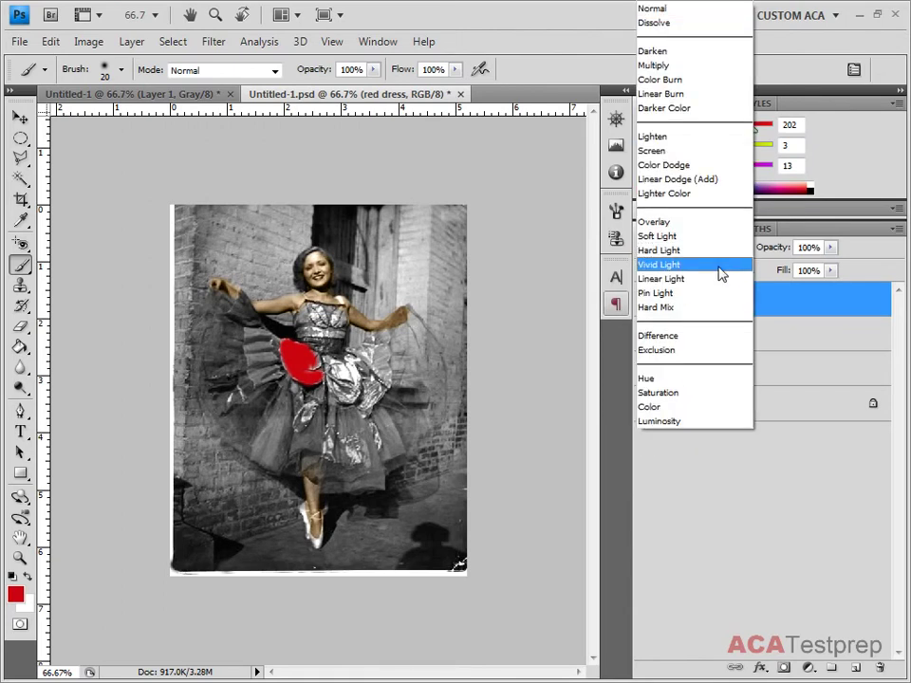
left_click(701, 407)
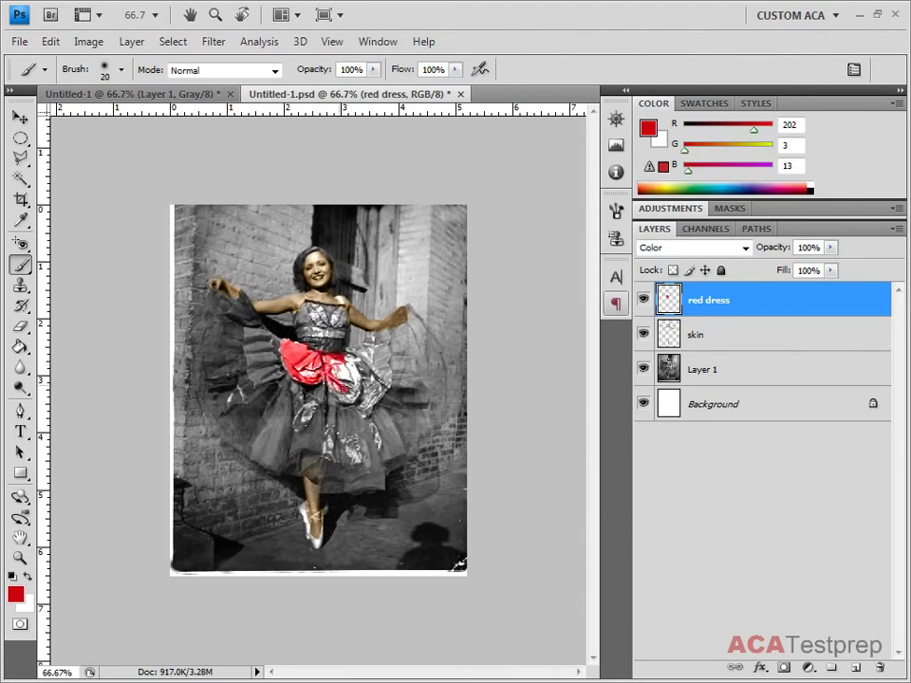
left_click_drag(341, 390, 349, 397)
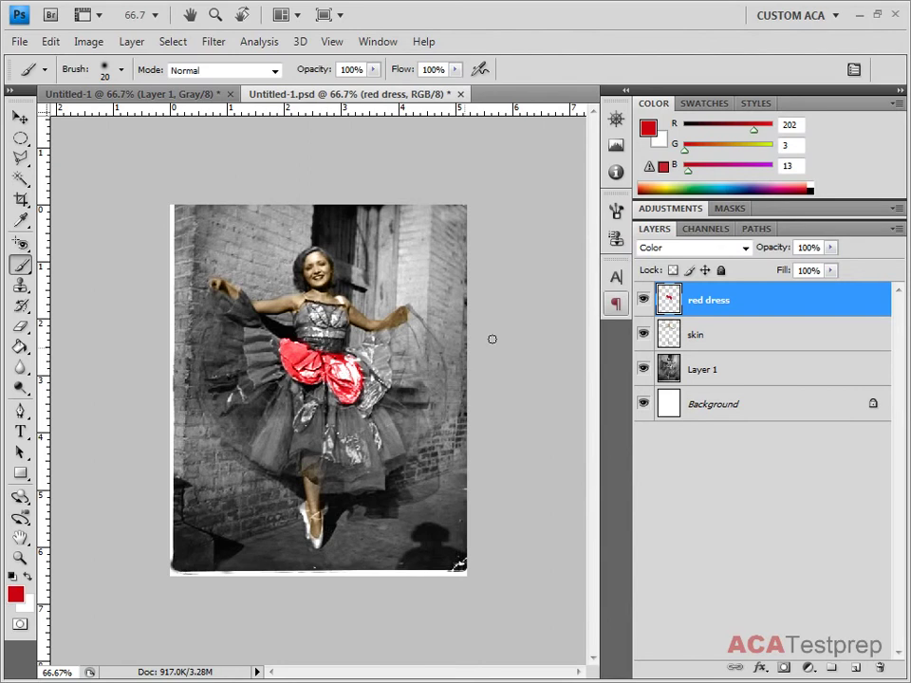
- Change the red dress layer's blend mode to Overlay and paint two of the skirt's petal-shaped patches red
left_click(744, 251)
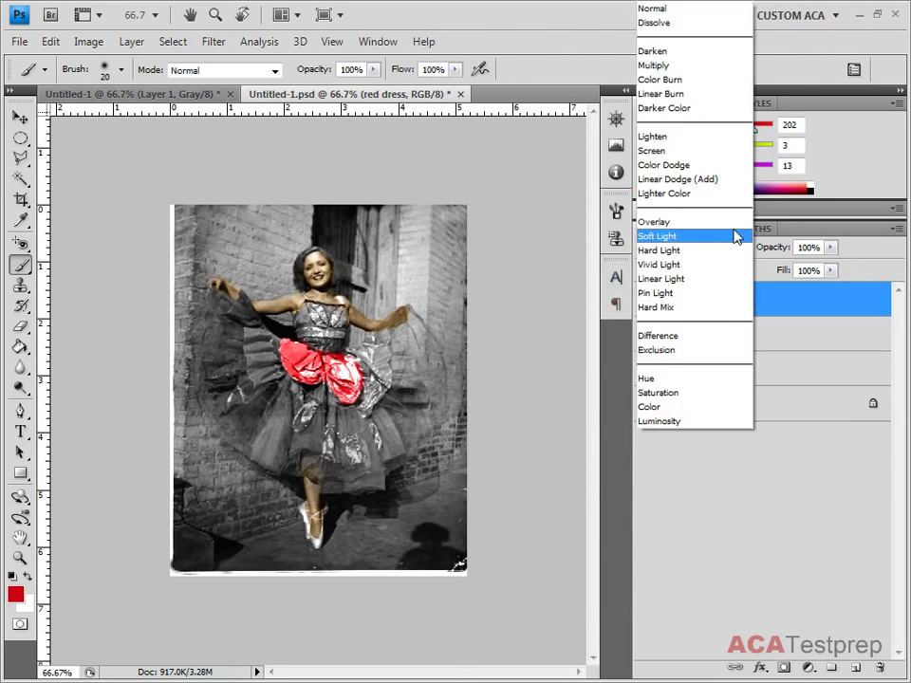
left_click(732, 222)
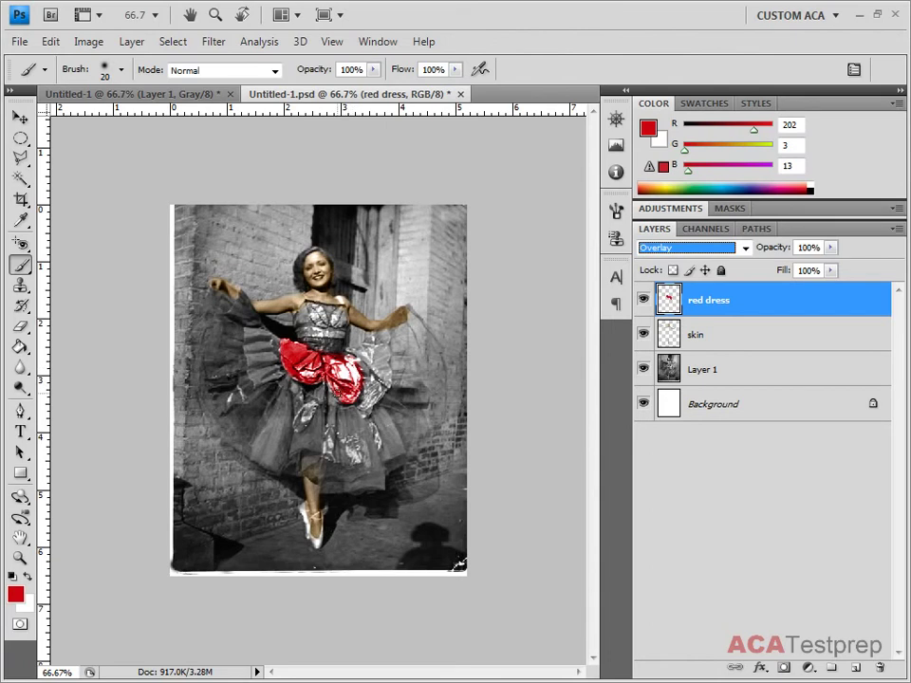
key("Return")
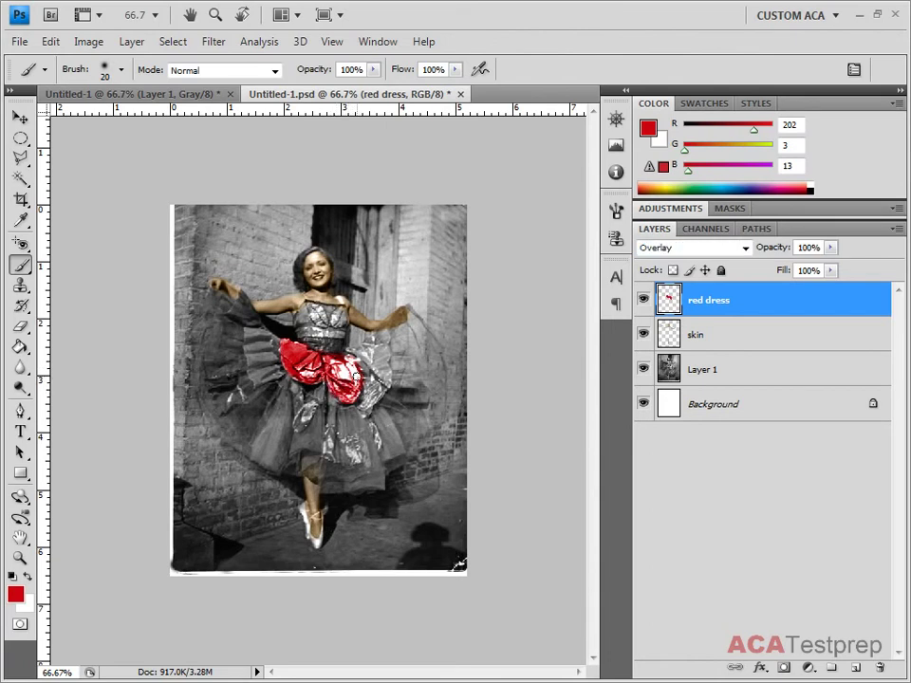
left_click_drag(306, 408, 294, 432)
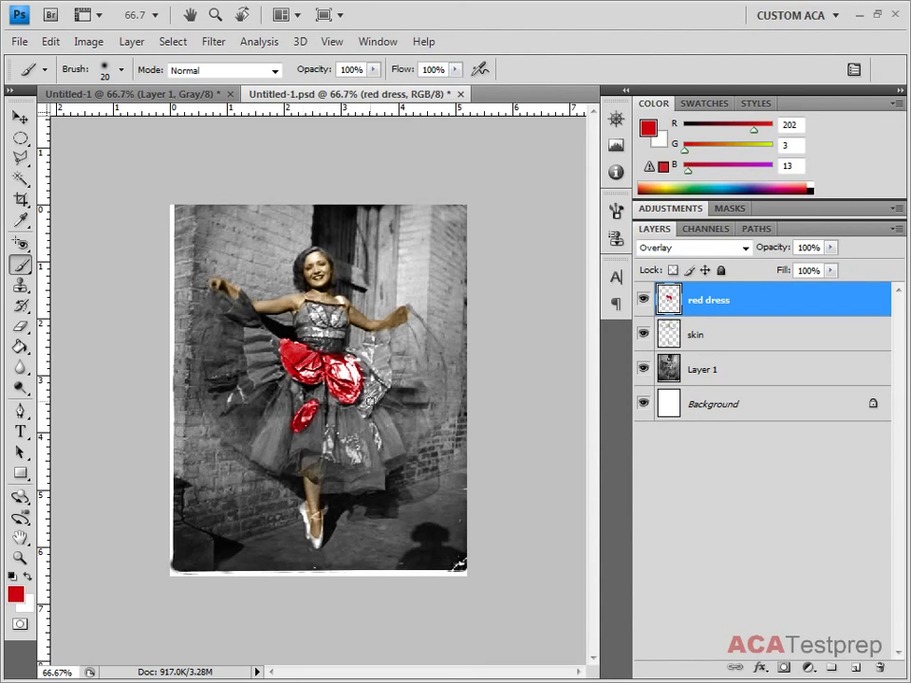
left_click_drag(372, 428, 379, 441)
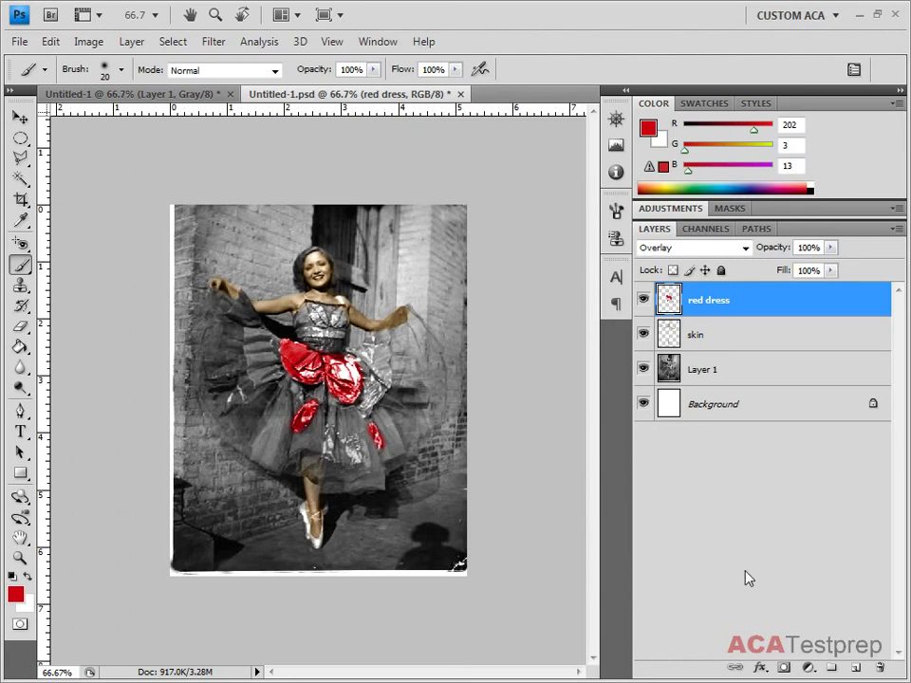
- Add a new layer above the red dress layer and name it "green dress"
left_click(856, 666)
double_click(711, 300)
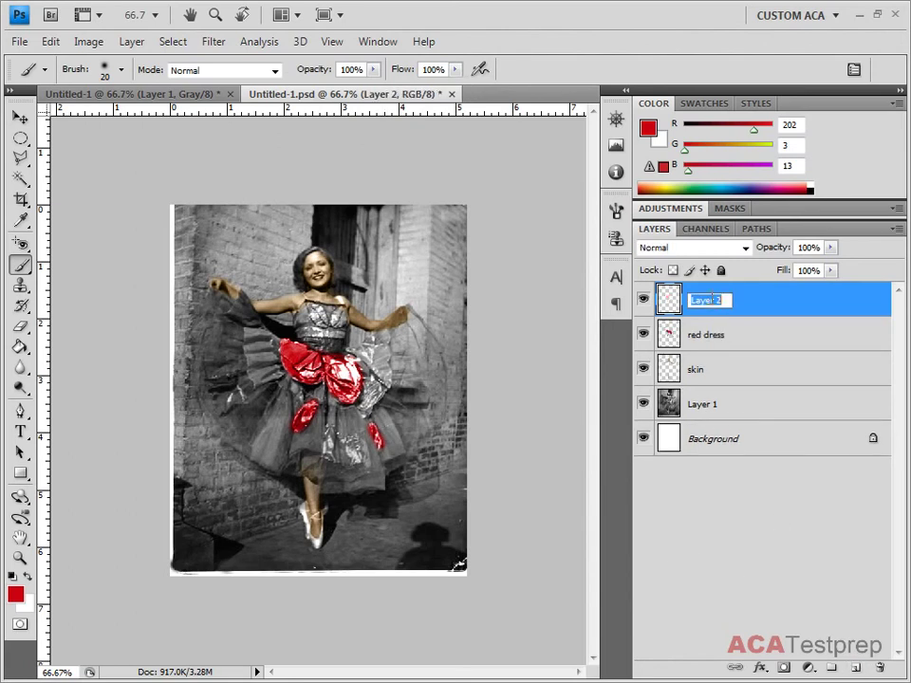
type("green dress")
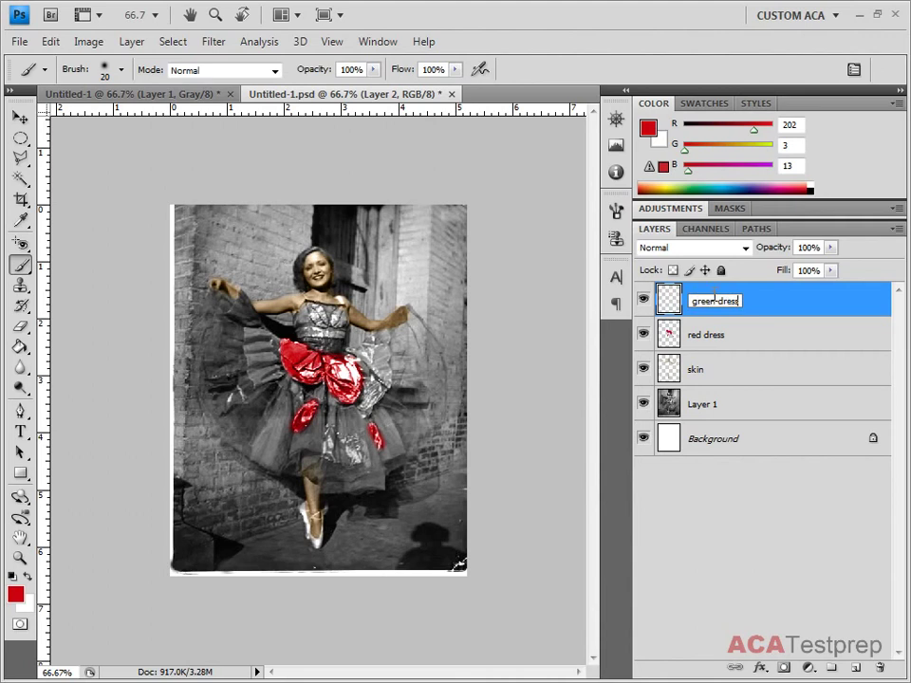
key("Return")
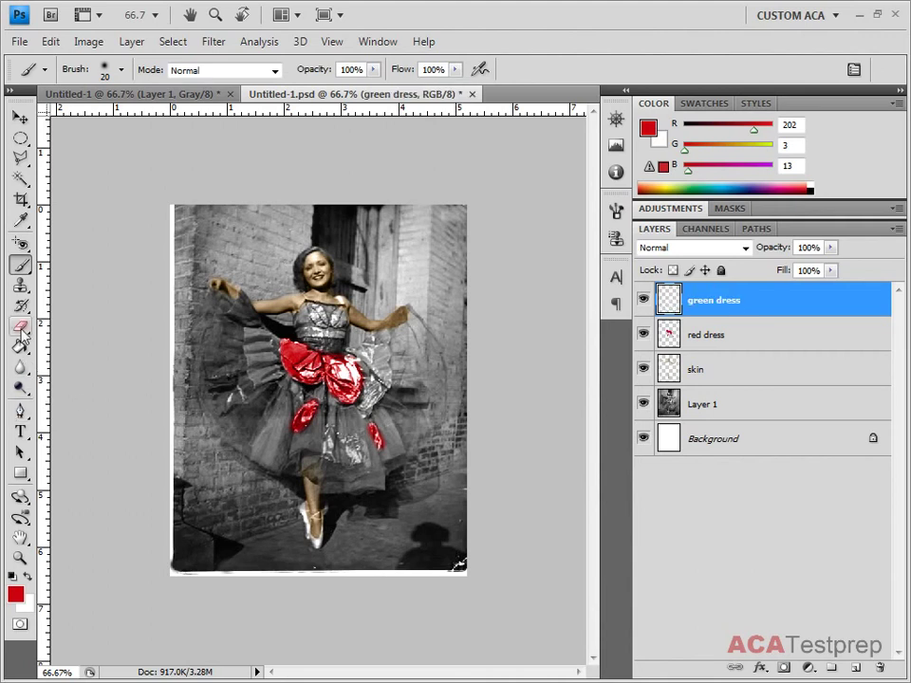
- Set the foreground color to a dark green, RGB 2, 145, 19
left_click(15, 594)
left_click_drag(421, 363, 492, 287)
left_click_drag(514, 347, 512, 387)
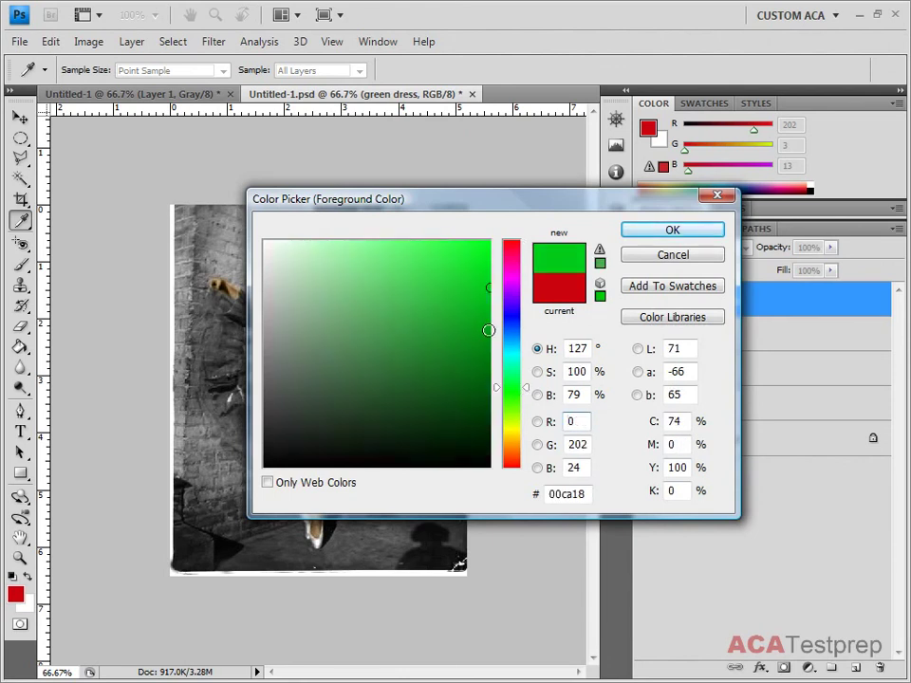
left_click(491, 338)
left_click(671, 232)
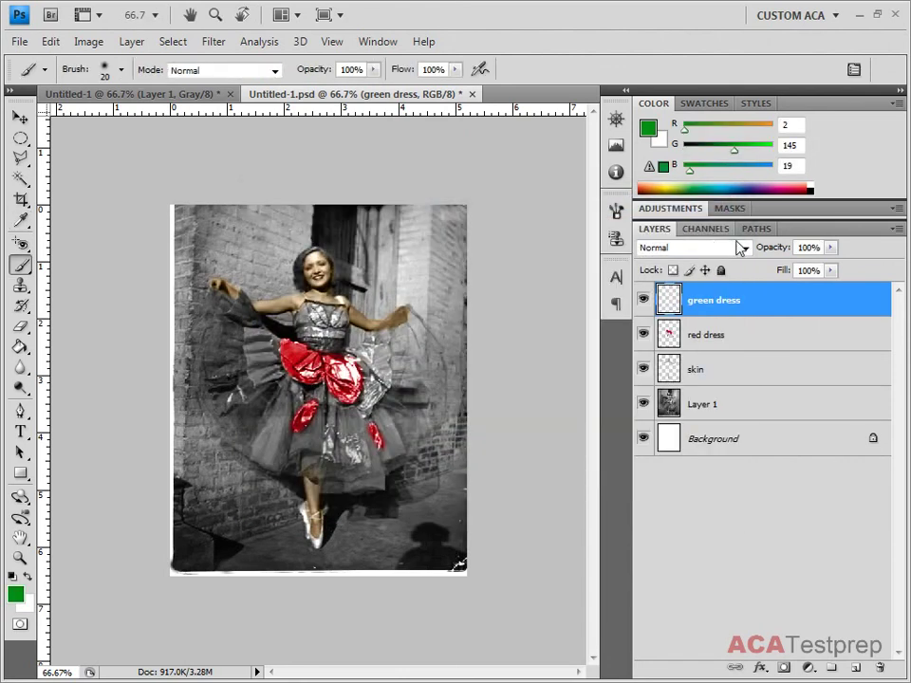
- Set the green dress layer's blend mode to Overlay and paint the waistband, the pleated side panel and three skirt patches green
left_click(745, 248)
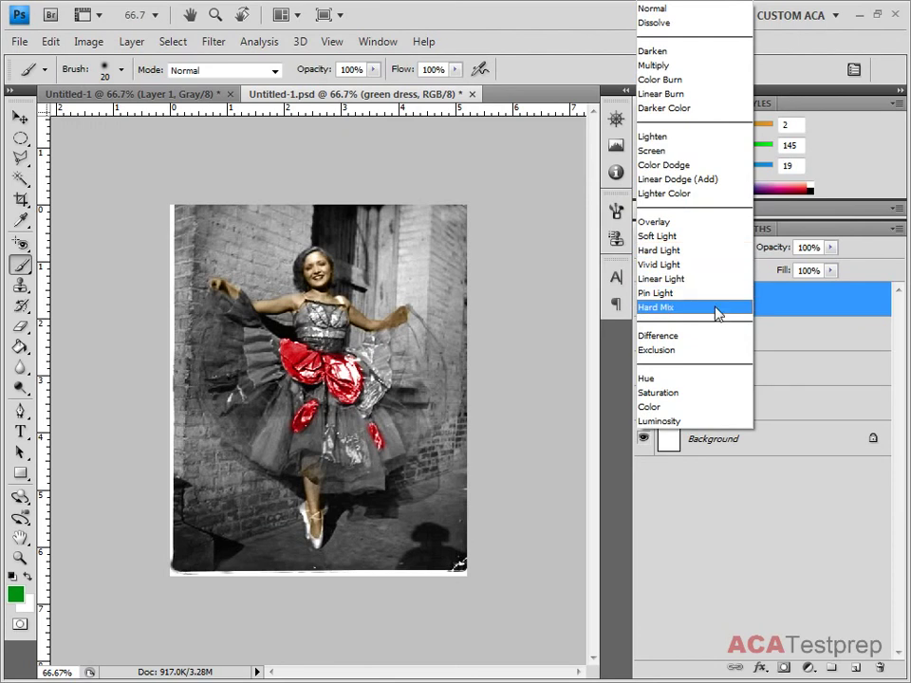
left_click(713, 223)
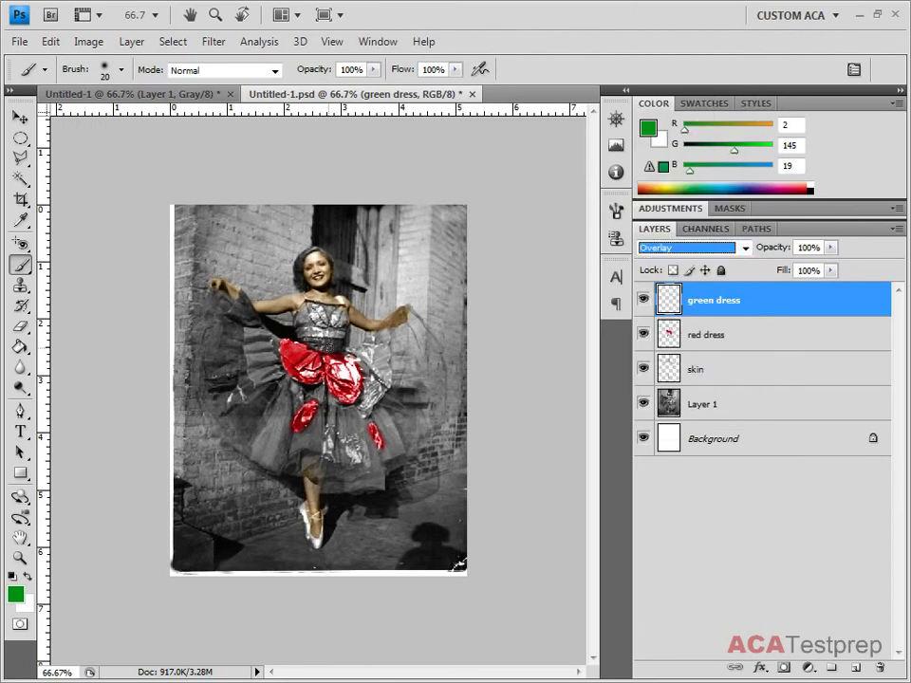
mouse_move(342, 348)
left_mouse_down()
mouse_move(307, 344)
mouse_move(338, 342)
mouse_move(324, 348)
left_mouse_up()
mouse_move(267, 340)
left_mouse_down()
mouse_move(248, 334)
mouse_move(251, 378)
mouse_move(276, 374)
mouse_move(268, 346)
mouse_move(270, 363)
mouse_move(257, 351)
mouse_move(257, 360)
mouse_move(247, 334)
left_mouse_up()
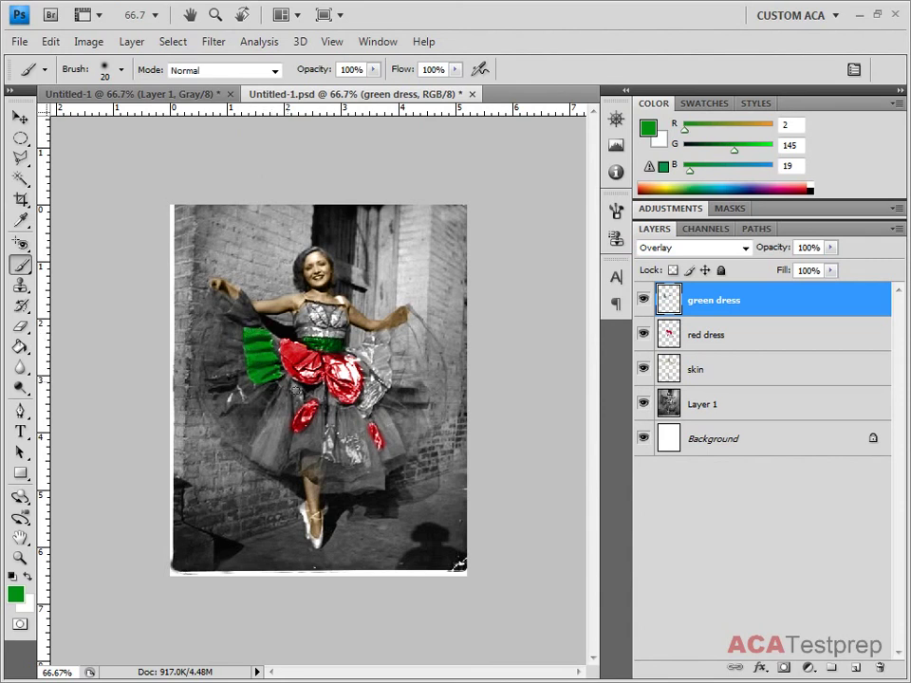
mouse_move(337, 444)
left_mouse_down()
mouse_move(330, 433)
mouse_move(327, 459)
mouse_move(349, 461)
mouse_move(360, 441)
left_mouse_up()
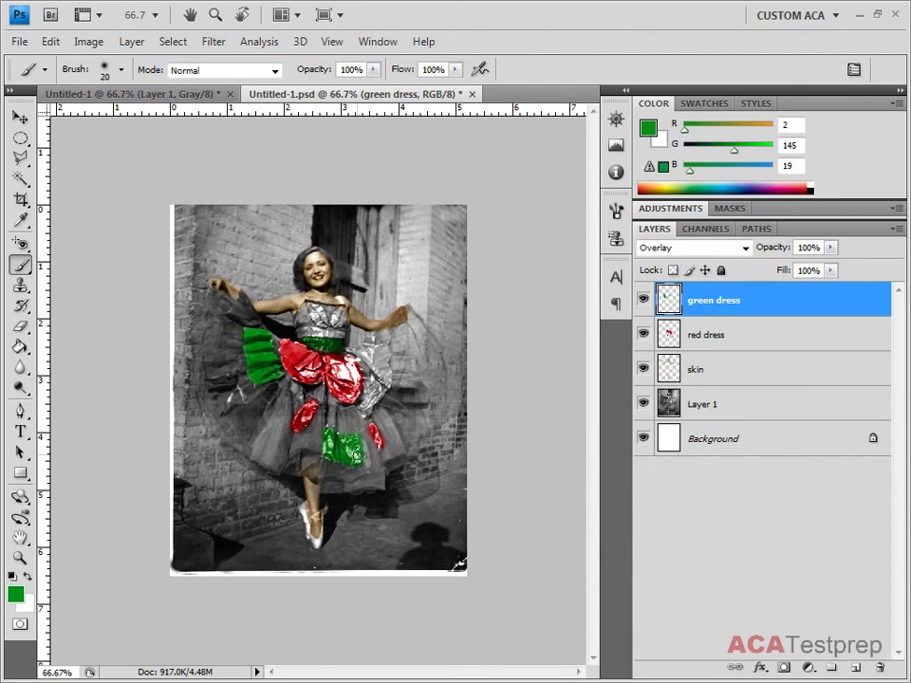
mouse_move(373, 399)
left_mouse_down()
mouse_move(363, 411)
mouse_move(381, 384)
left_mouse_up()
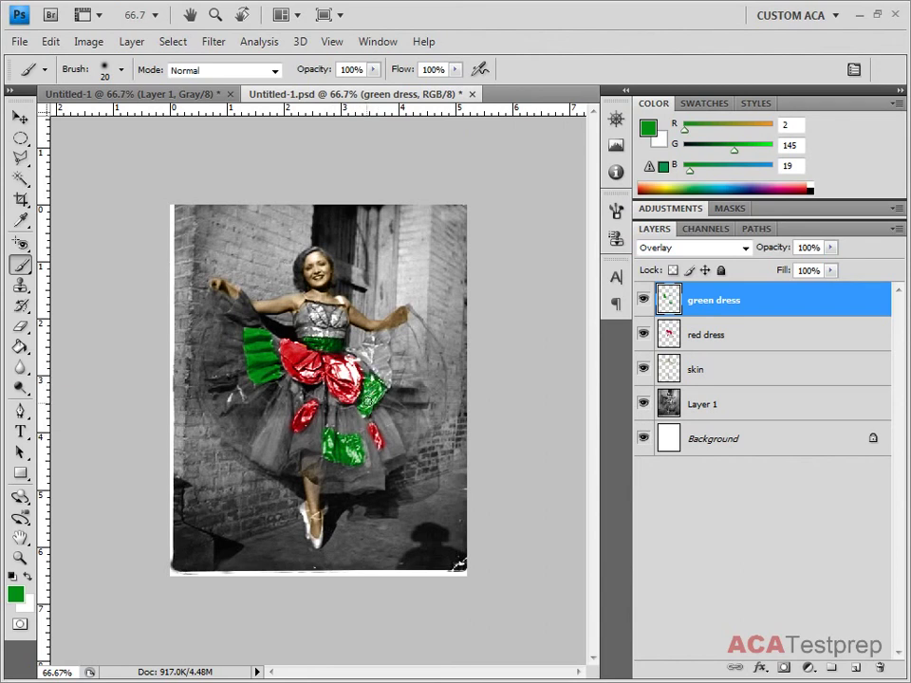
mouse_move(239, 405)
left_mouse_down()
mouse_move(234, 382)
mouse_move(235, 398)
mouse_move(211, 380)
mouse_move(226, 374)
mouse_move(228, 395)
left_mouse_up()
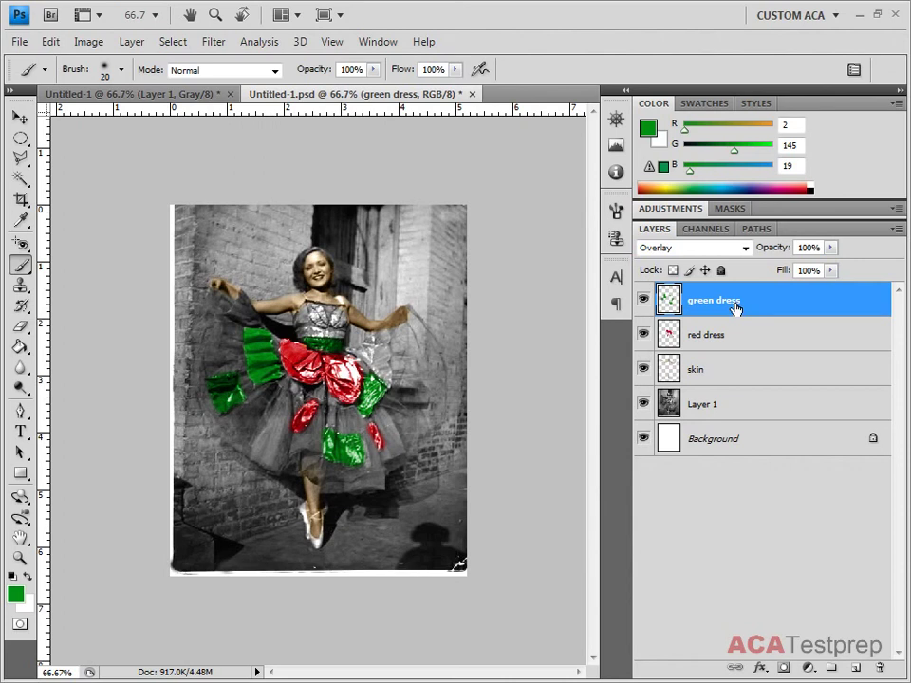
- Apply a Hue/Saturation adjustment to the green dress layer with hue -65, saturation +48 and lightness +12
key("ctrl+u")
mouse_move(578, 265)
left_mouse_down()
mouse_move(524, 274)
mouse_move(578, 272)
left_mouse_up()
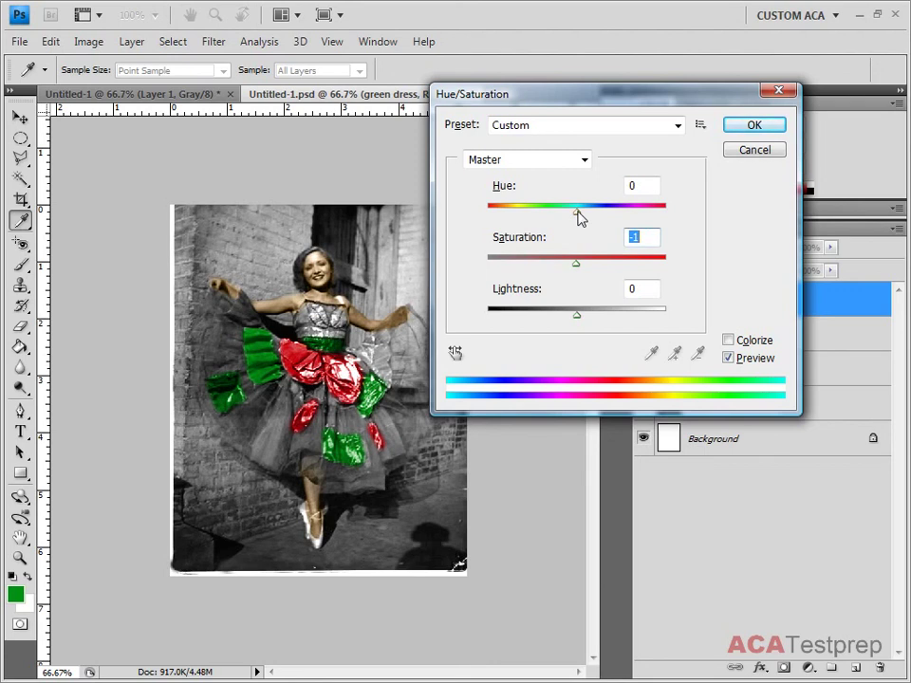
left_click_drag(577, 213, 531, 219)
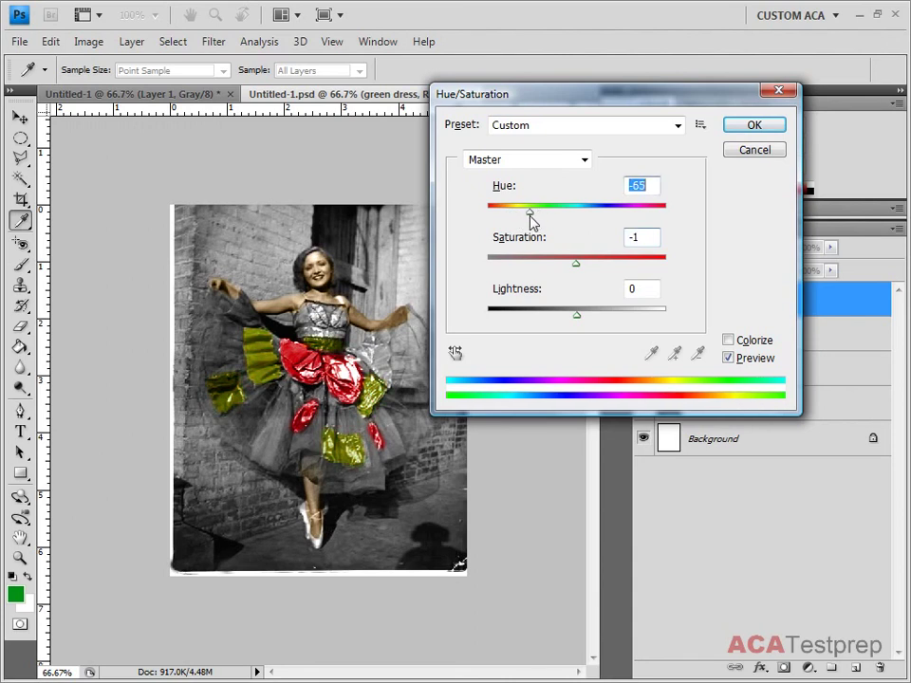
left_click_drag(576, 266, 620, 264)
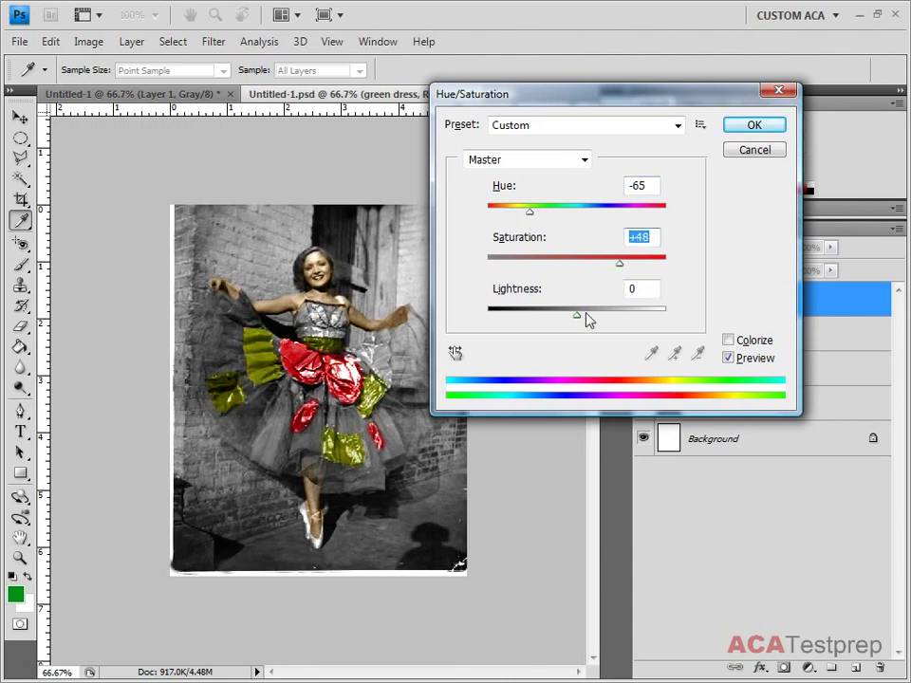
left_click_drag(579, 320, 592, 321)
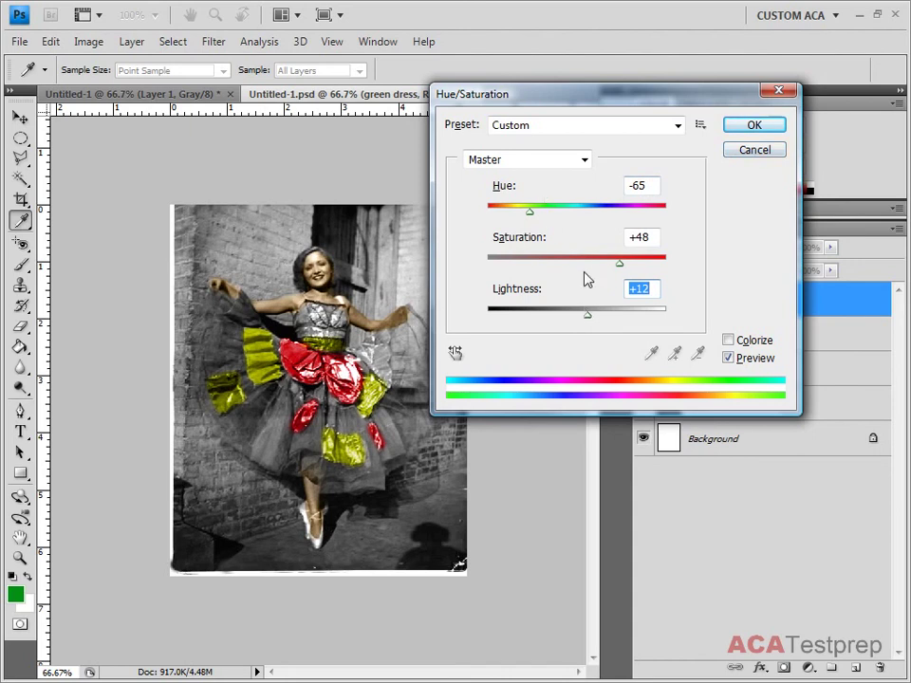
left_click(764, 130)
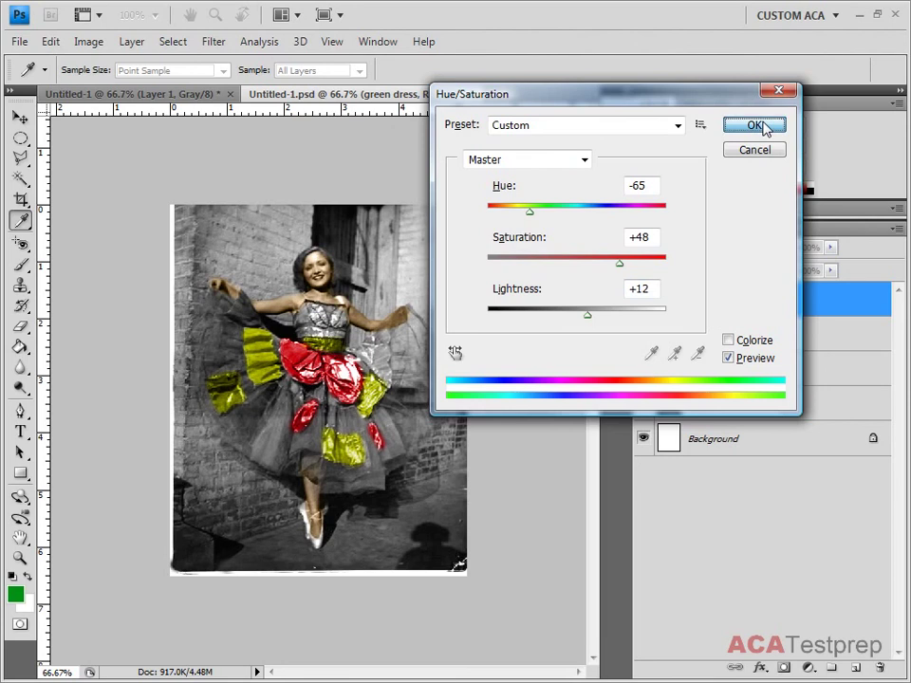